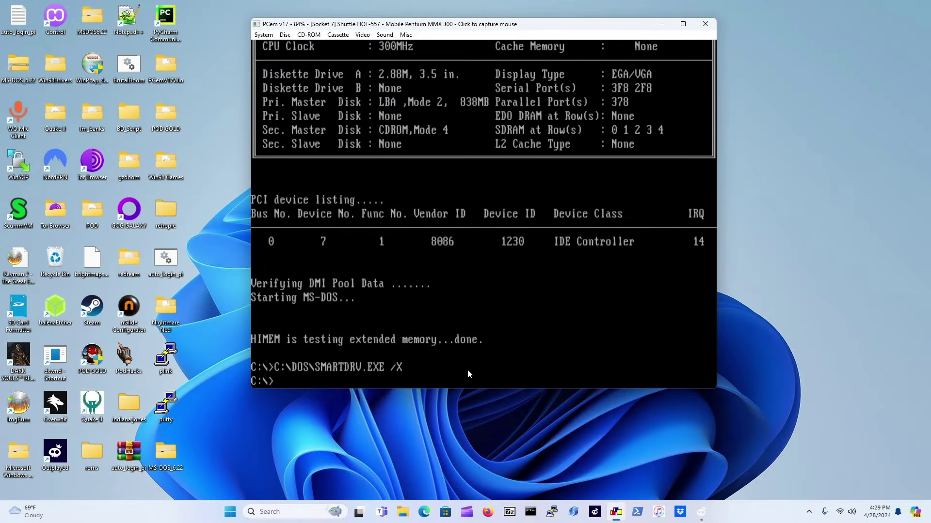
# - Run DIR at C:\> to list the DOS folder, CONFIG.SYS and AUTOEXEC.BAT, then recapture the mouse
pyautogui.click(483, 213)
pyautogui.write('DIR')
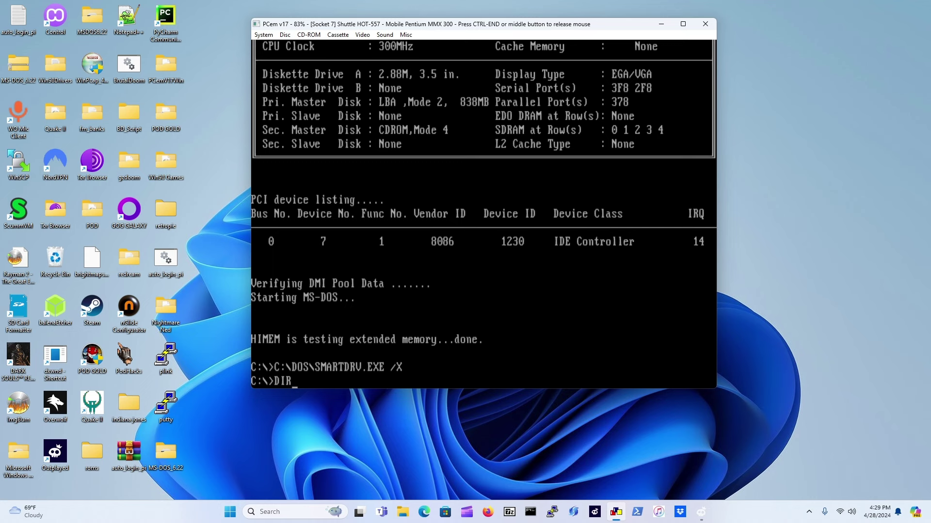
pyautogui.press('Return')
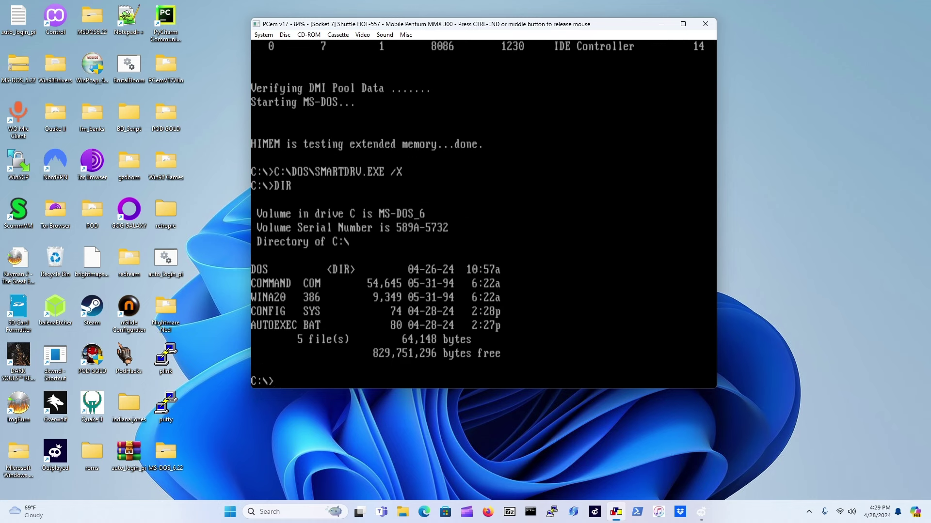
pyautogui.hotkey('ctrl', 'End')
pyautogui.click(295, 377)
# - Open CONFIG.SYS with EDIT to review its SETVER, HIMEM, DOS=HIGH and FILES=30 lines
pyautogui.write('EDIT CONFIG.SYS')
pyautogui.press('Return')
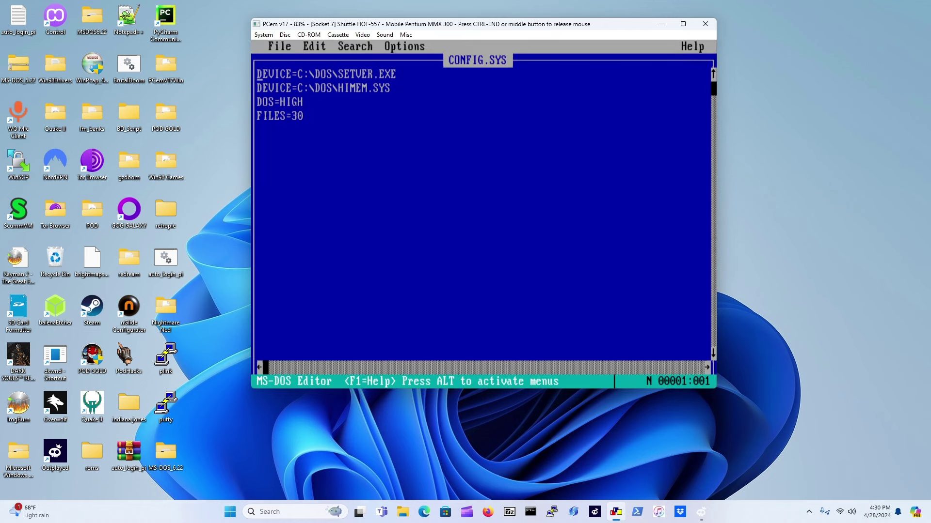
pyautogui.press('alt')
pyautogui.hotkey('ctrl', 'End')
# - Exit the MS-DOS Editor through File > Exit back to the C:\> prompt
pyautogui.press('alt')
pyautogui.press('Return')
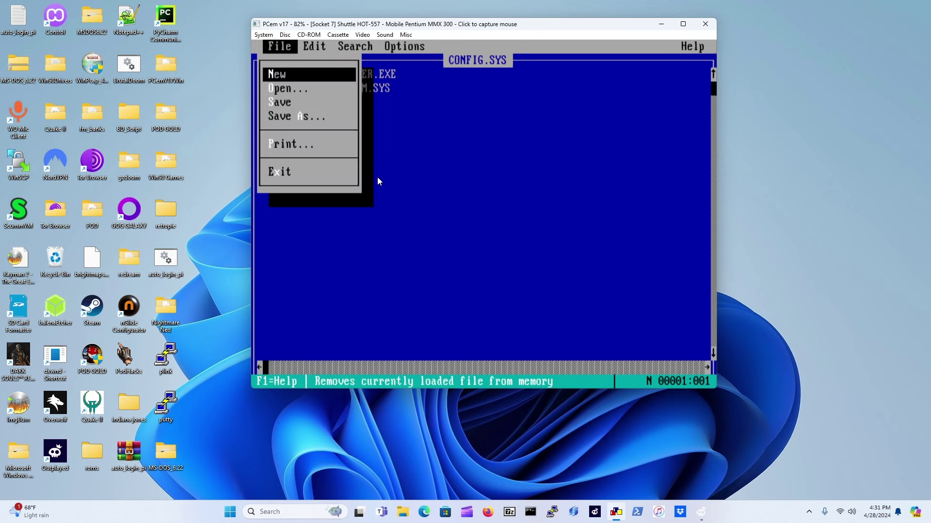
pyautogui.press('Down')
pyautogui.press('Down')
pyautogui.press('Down')
pyautogui.press('Down')
pyautogui.press('Down')
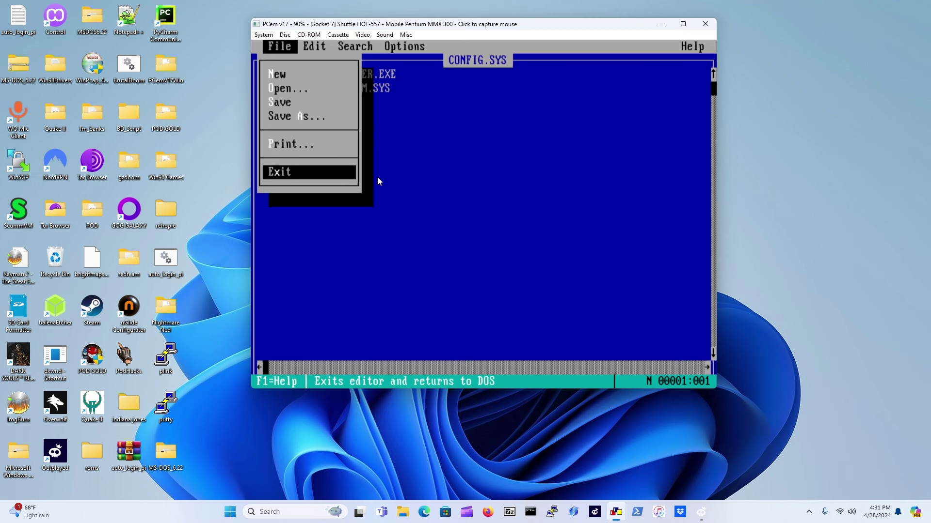
pyautogui.press('Return')
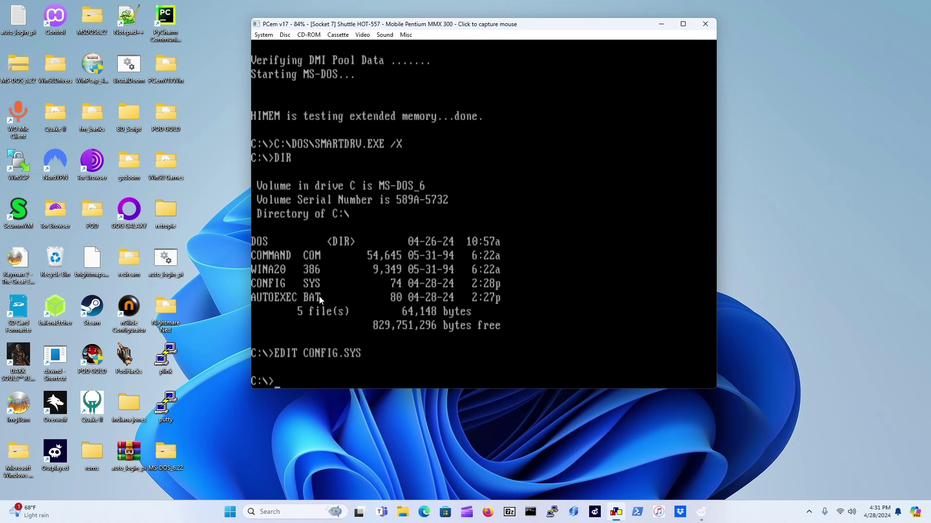
# - Open AUTOEXEC.BAT with EDIT, read it, and quit the editor via File > Exit
pyautogui.write('EDIT AUTOEXEC.BAT')
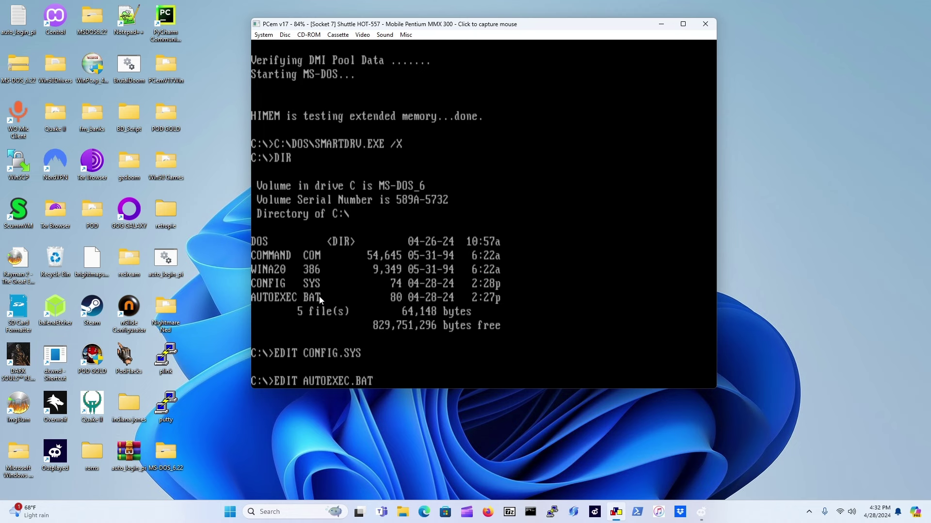
pyautogui.press('Return')
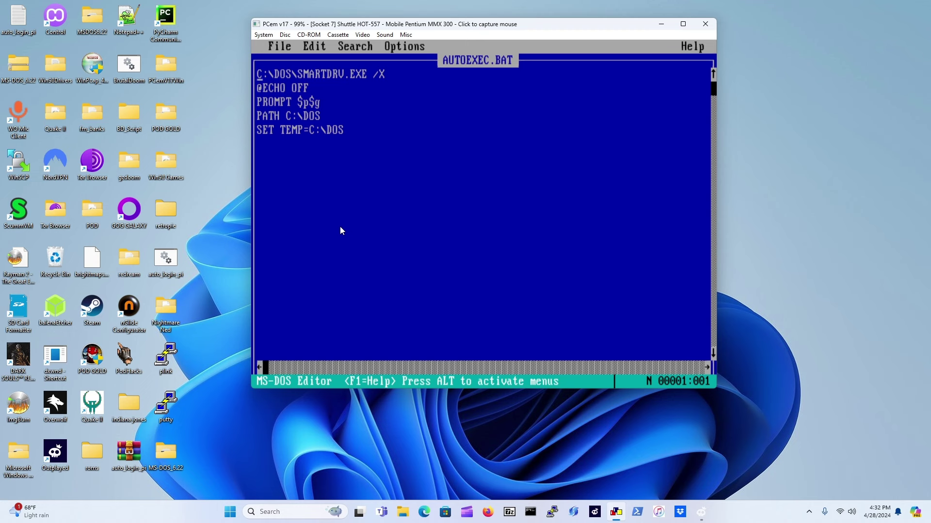
pyautogui.press('alt')
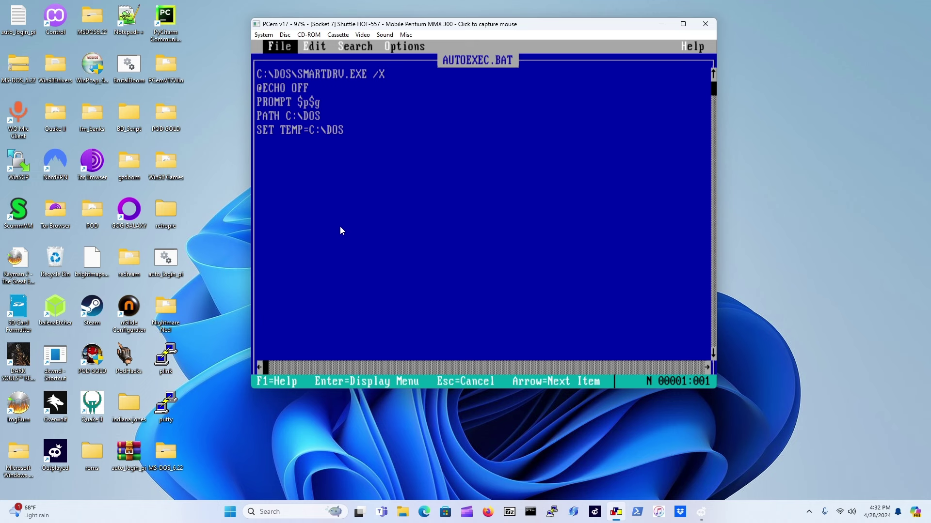
pyautogui.press('Return')
pyautogui.press('Down')
pyautogui.press('Down')
pyautogui.press('Down')
pyautogui.press('Down')
pyautogui.press('Down')
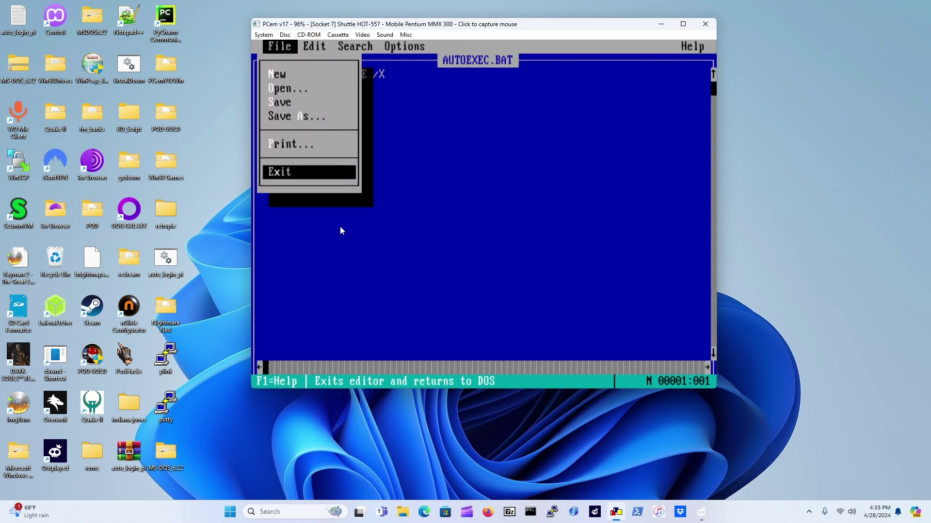
pyautogui.press('Return')
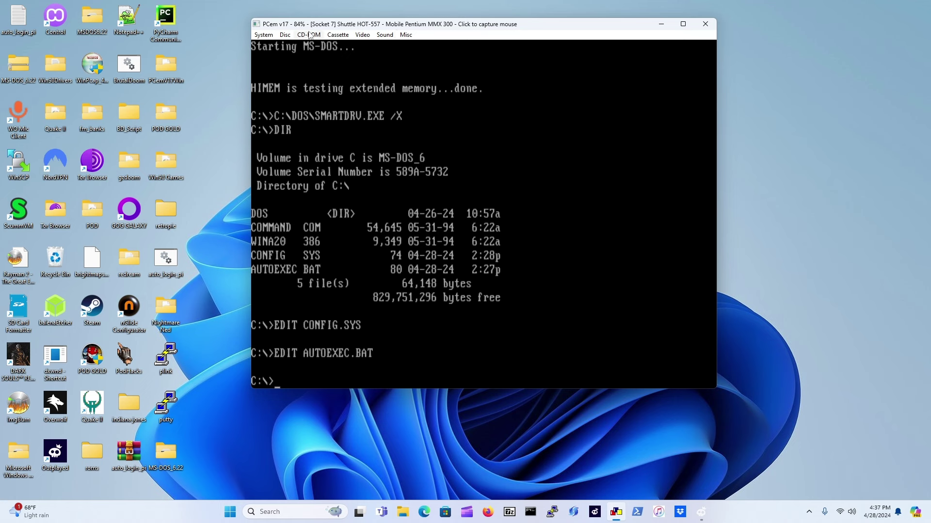
# - Load 'mouse and cd-rom support.img' from MS-DOS_6.22\CD_ROM_Device_Mouse into floppy drive A
pyautogui.click(285, 38)
pyautogui.click(330, 48)
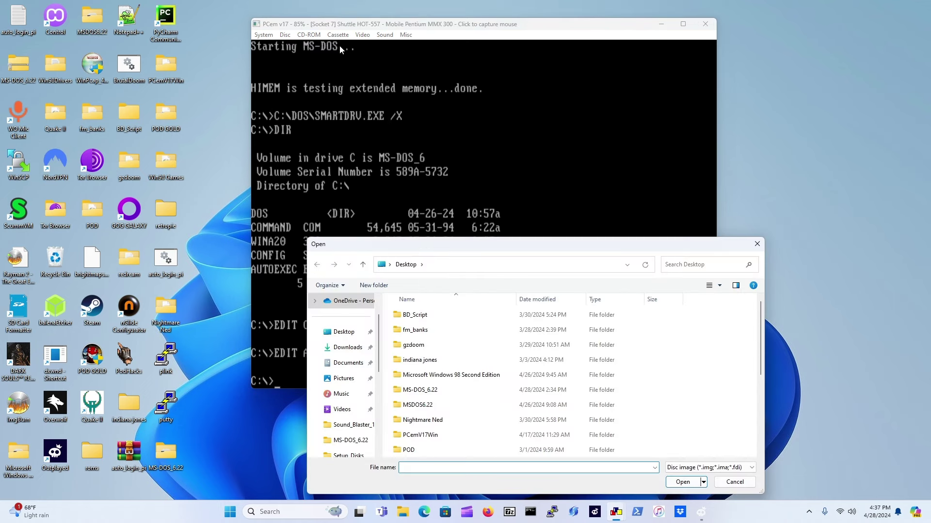
pyautogui.click(364, 440)
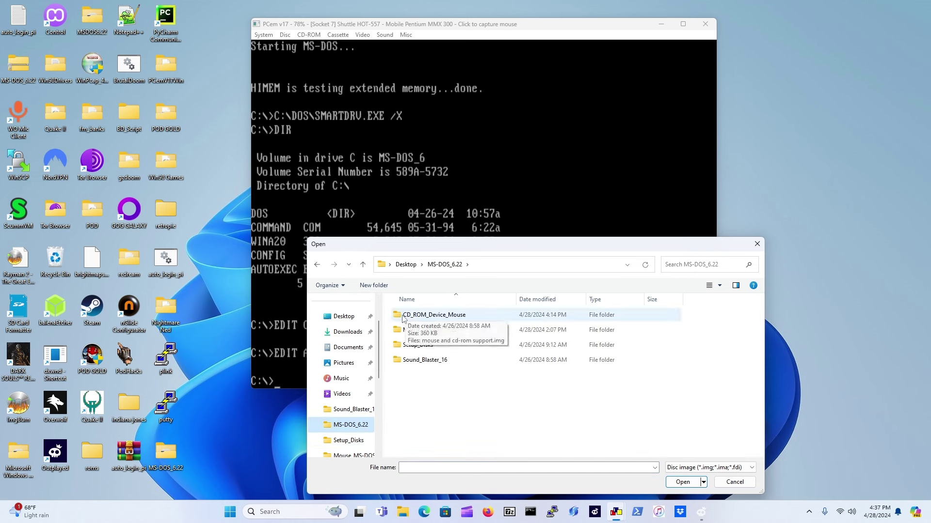
pyautogui.doubleClick(429, 316)
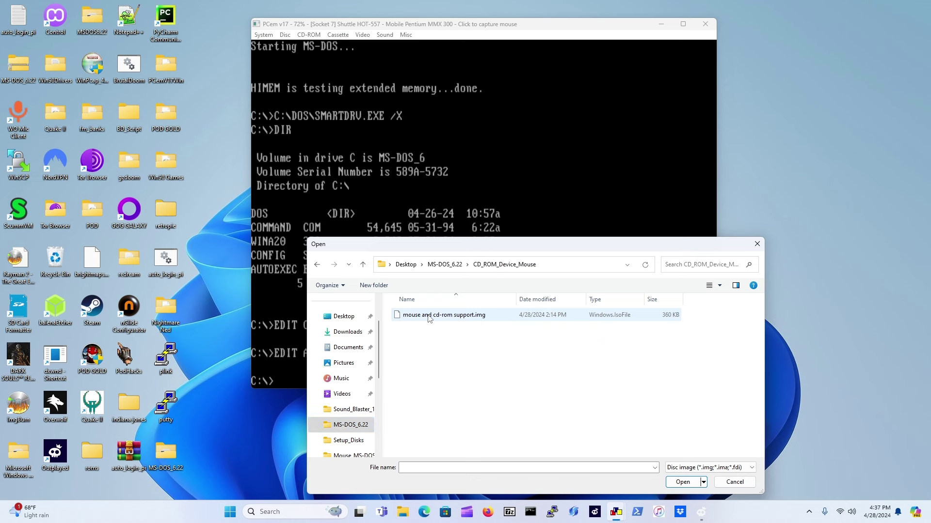
pyautogui.doubleClick(487, 316)
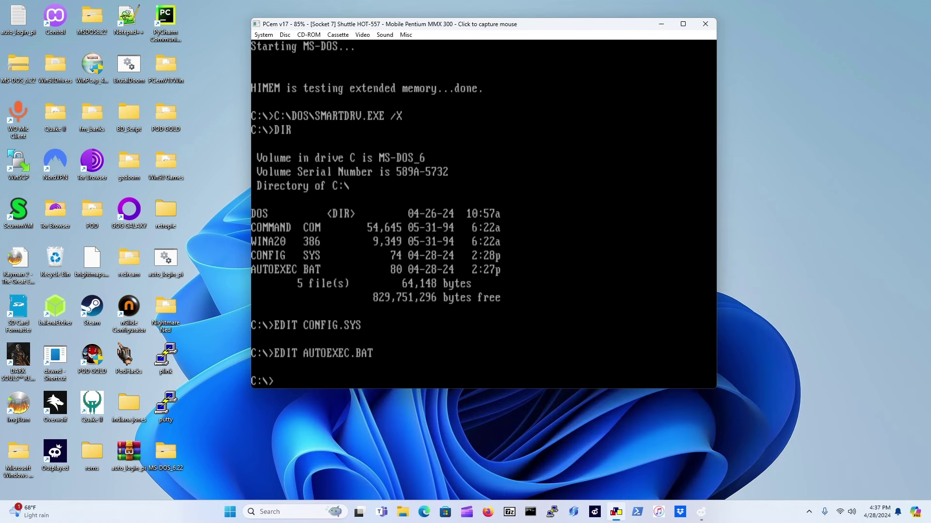
# - Switch to drive A: and run DIR, listing MOUSE.COM, AOATAPI.SYS, SETUP.BAT and the config files
pyautogui.click(486, 316)
pyautogui.press('Return')
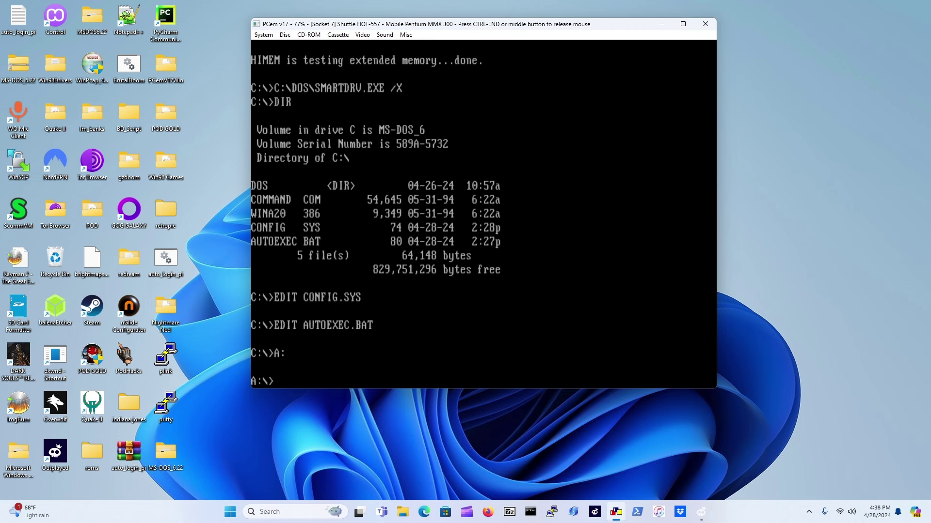
pyautogui.write('DIR')
pyautogui.press('Return')
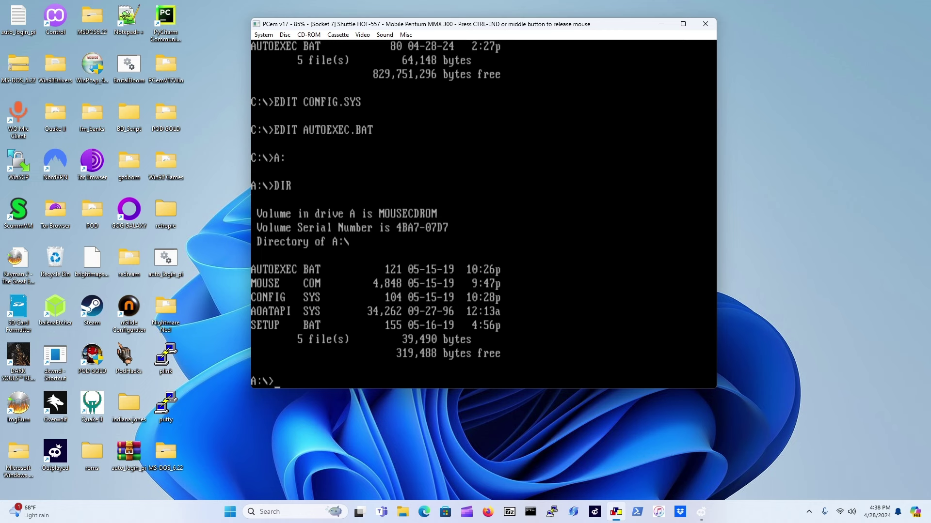
pyautogui.hotkey('ctrl', 'End')
# - Run SETUP from A:\> and continue past the five-files-copied summary
pyautogui.click(483, 213)
pyautogui.write('SETUP')
pyautogui.press('Return')
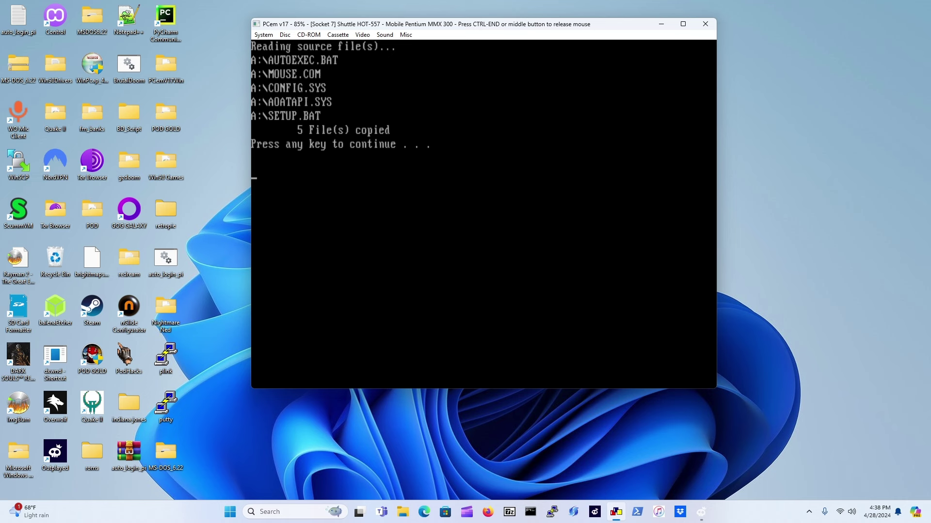
pyautogui.press('Return')
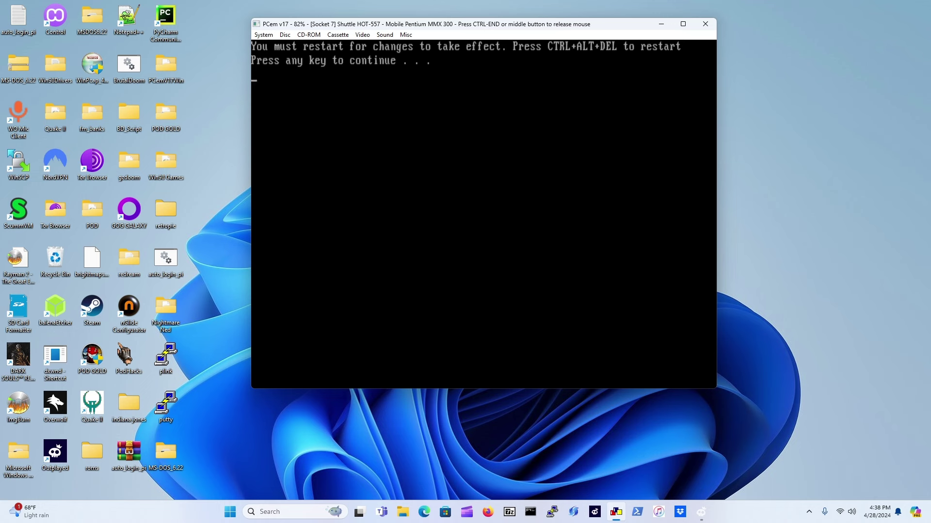
# - Hard-reset the emulated PC and eject the floppy from drive A during the BIOS screen
pyautogui.hotkey('ctrl', 'End')
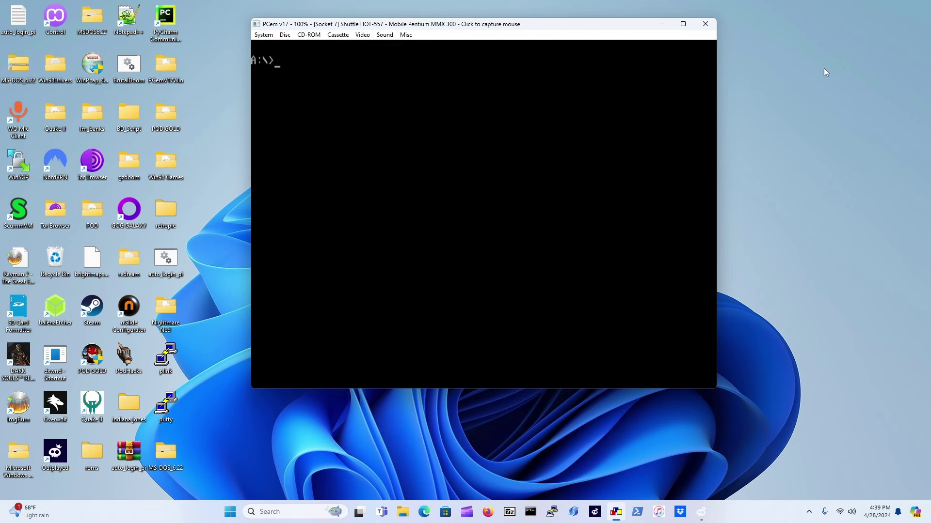
pyautogui.click(267, 36)
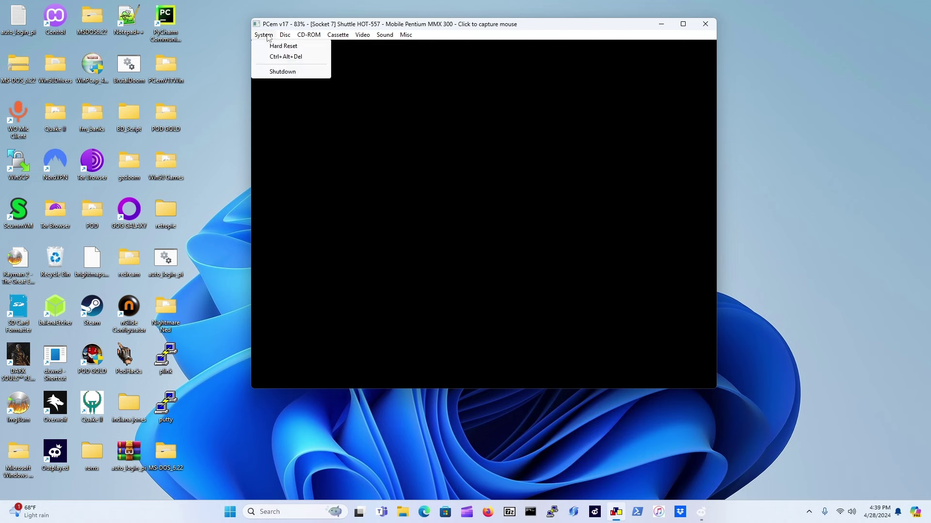
pyautogui.click(294, 46)
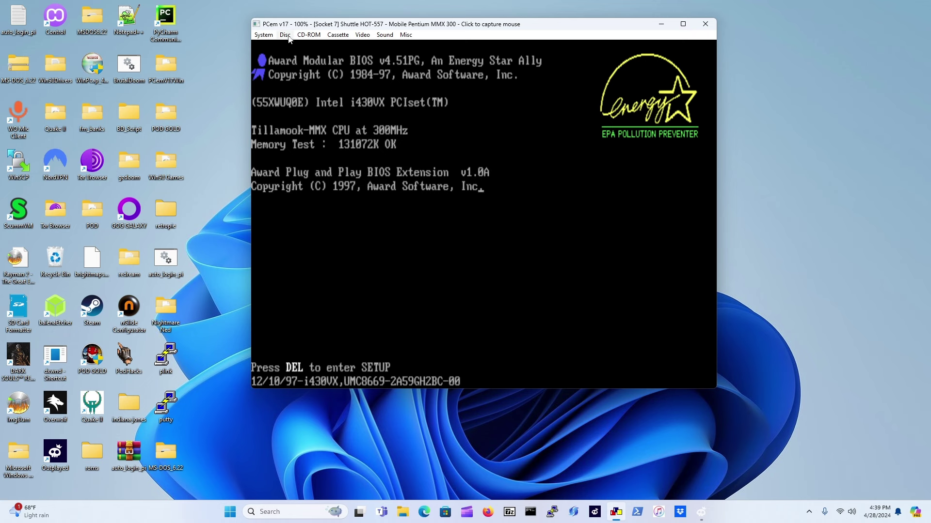
pyautogui.click(286, 35)
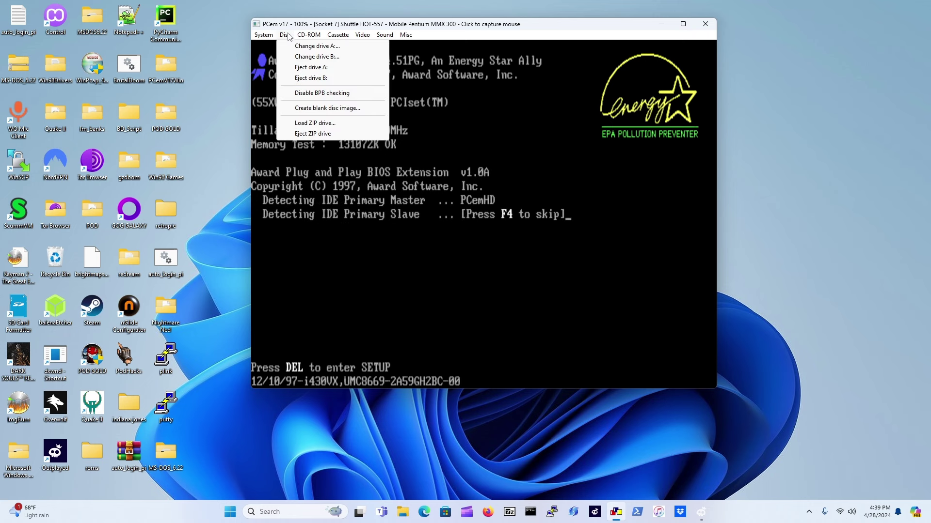
pyautogui.click(327, 69)
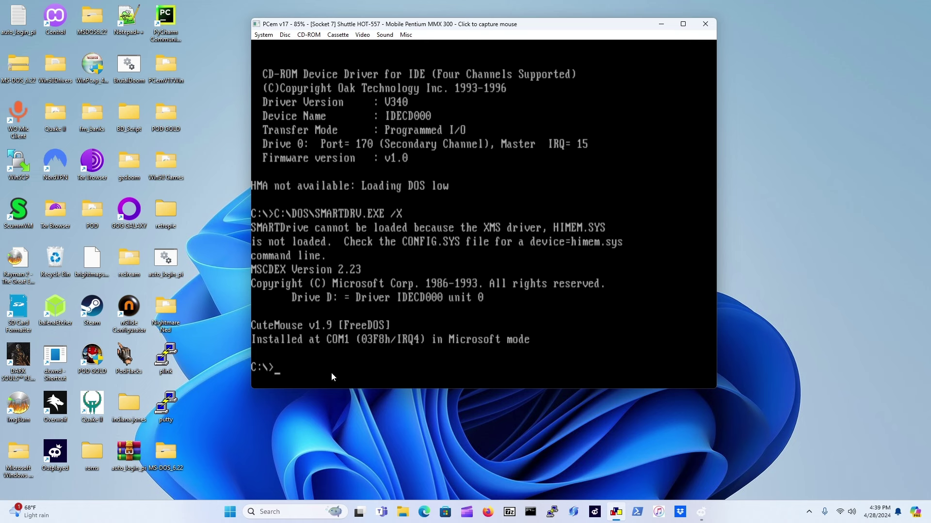
# - Once the reboot reaches C:\> with CD-ROM and mouse drivers loaded, capture the mouse
pyautogui.click(485, 218)
pyautogui.write('EDIT CONF')
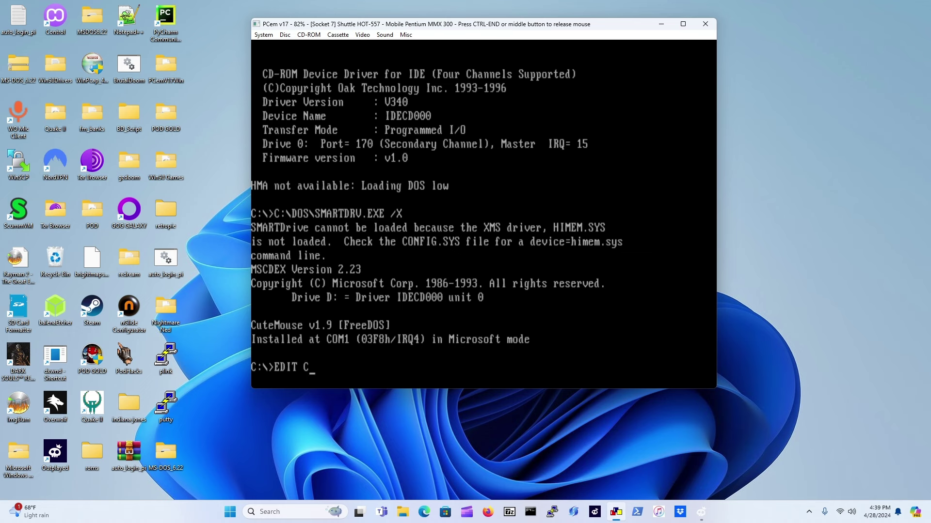
pyautogui.write('IG.SYS')
pyautogui.press('Return')
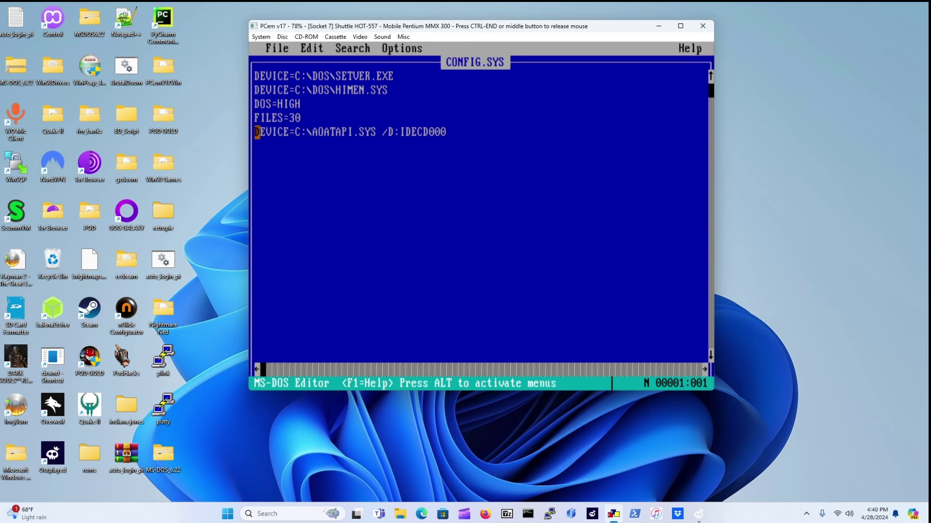
pyautogui.moveTo(257, 132); pyautogui.dragTo(478, 132)
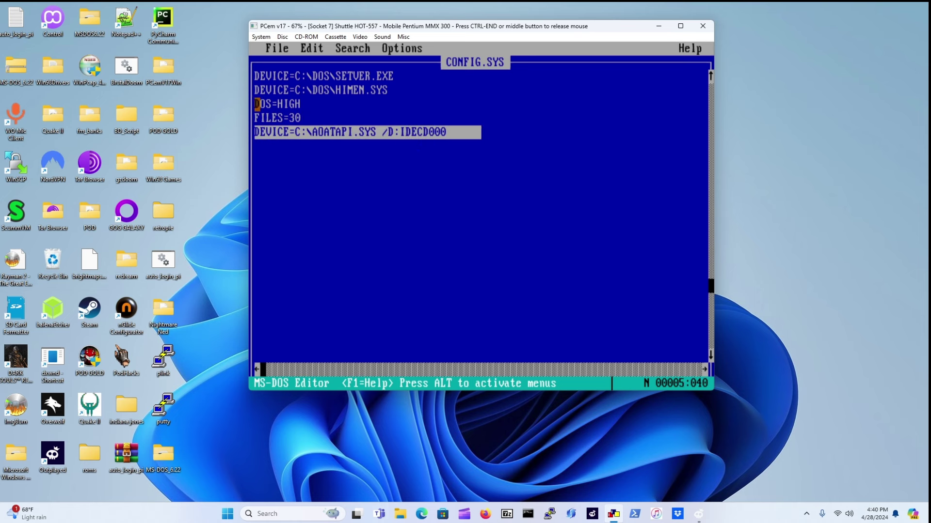
pyautogui.click(327, 174)
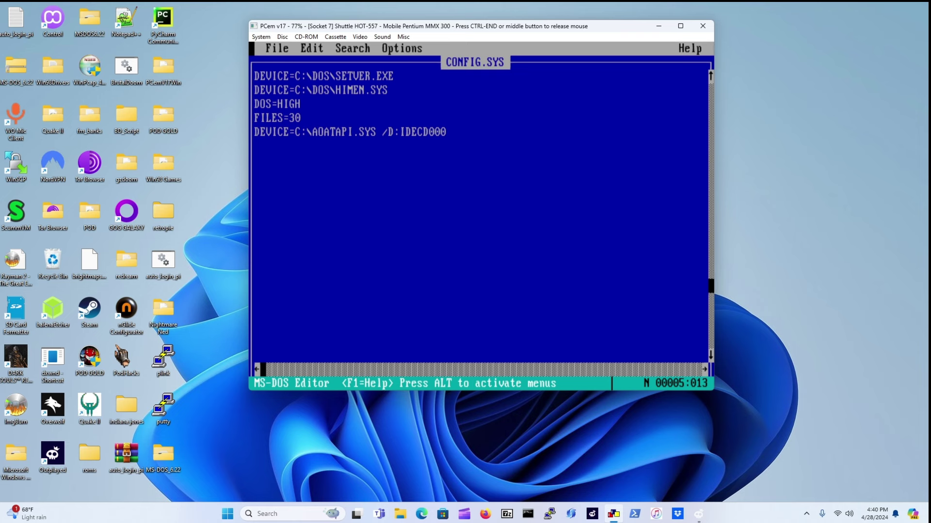
pyautogui.press('alt')
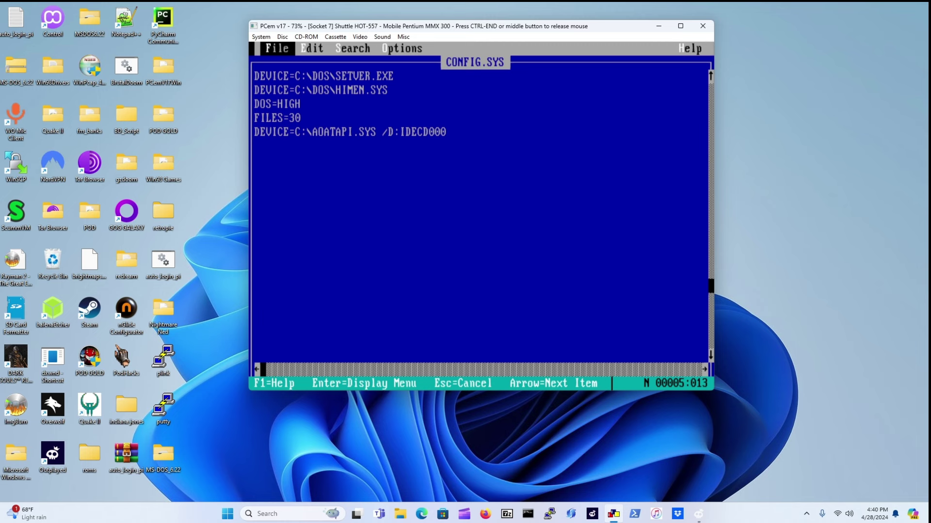
pyautogui.press('Return')
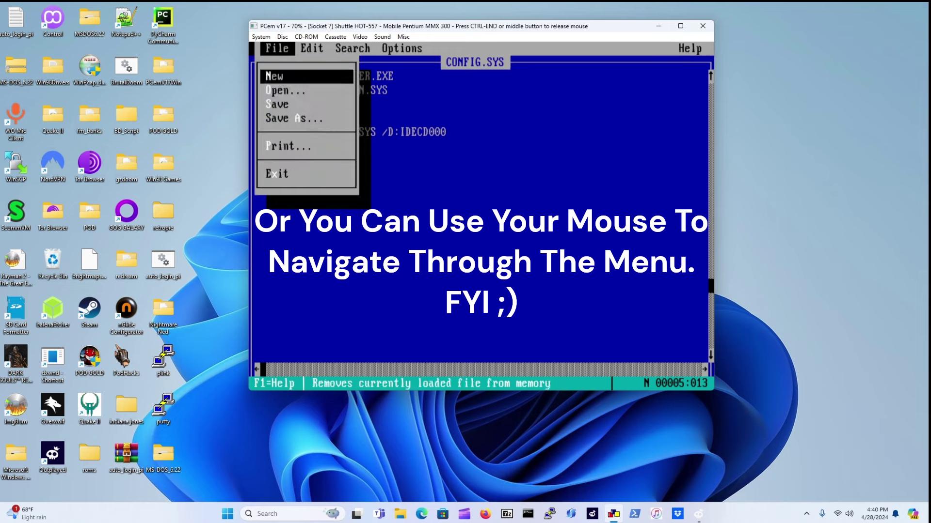
pyautogui.press('Down')
pyautogui.press('Down')
pyautogui.press('Down')
pyautogui.press('Down')
pyautogui.press('Down')
pyautogui.press('Down')
pyautogui.press('Down')
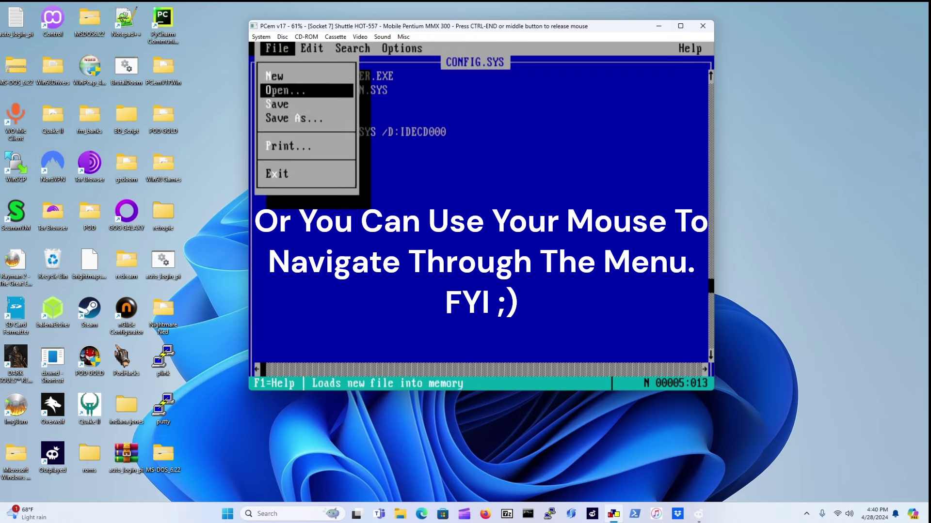
pyautogui.press('Down')
pyautogui.press('Down')
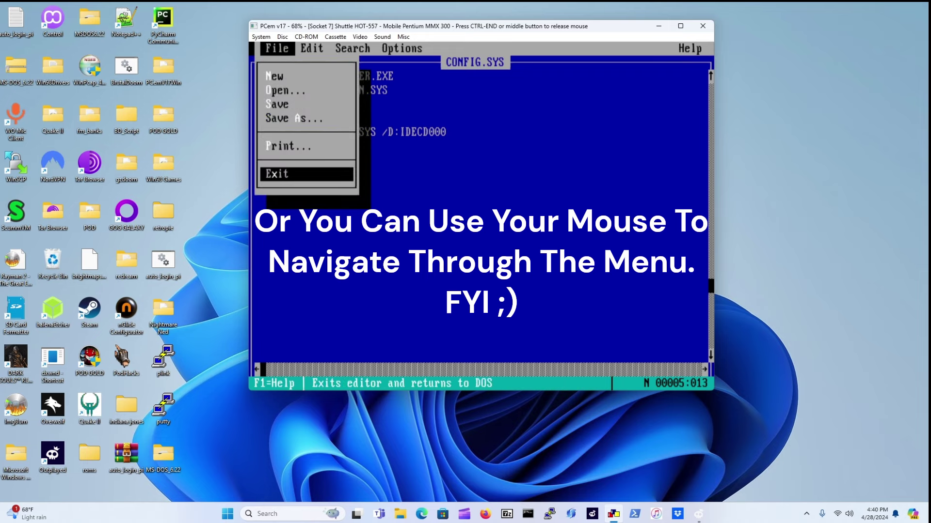
pyautogui.press('Return')
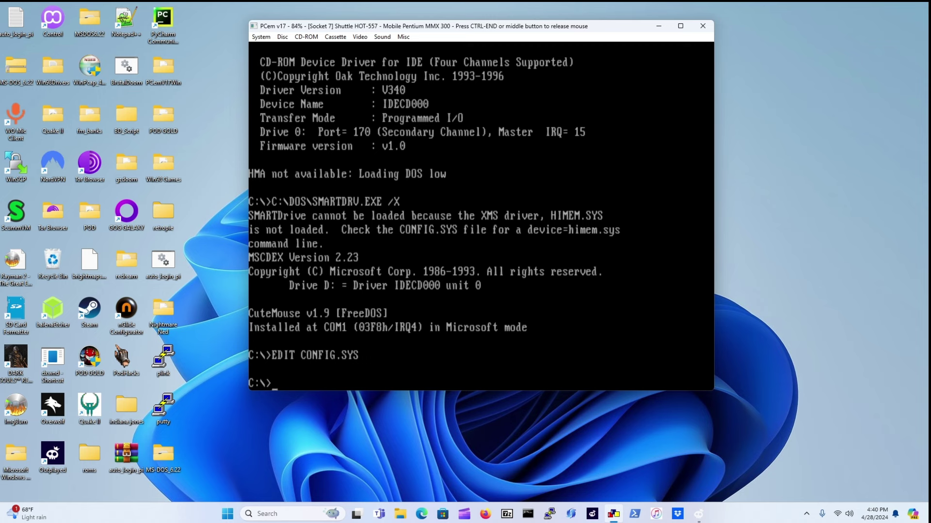
pyautogui.write('EDIT AUTOEXEC.BAT')
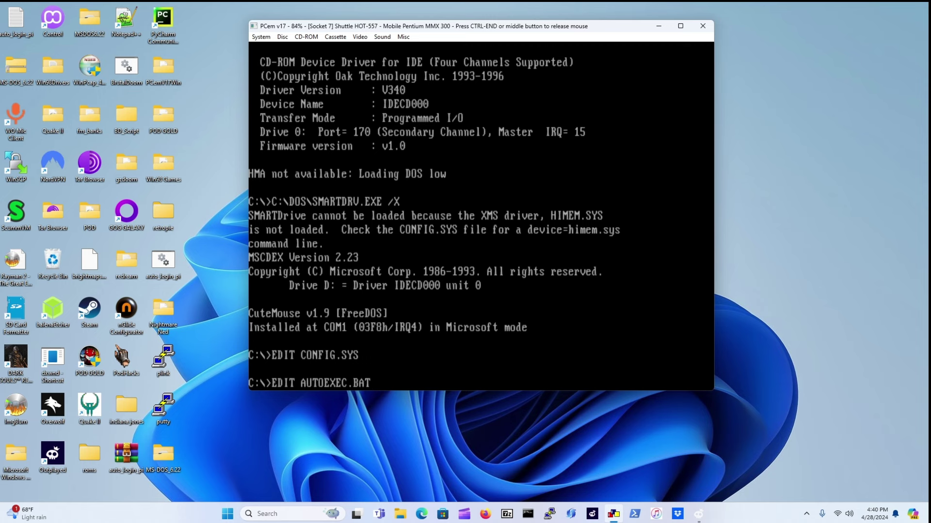
pyautogui.press('Return')
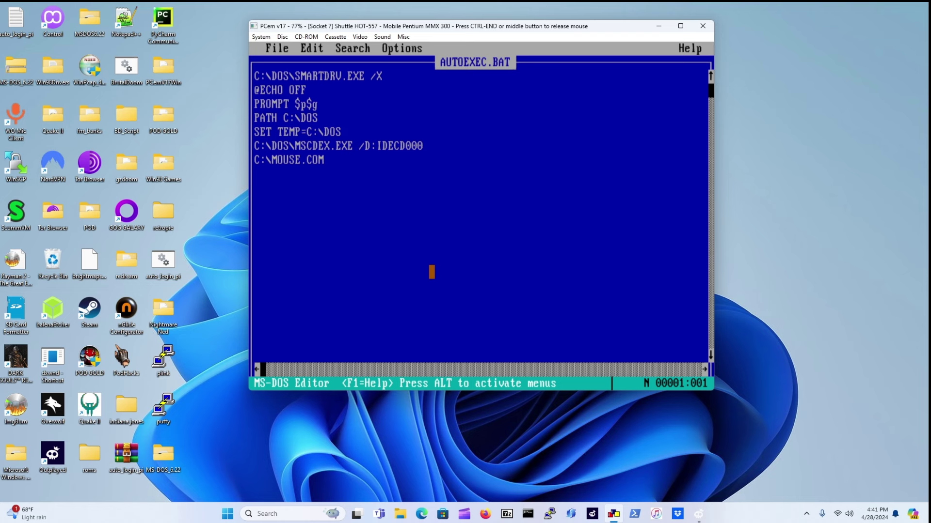
pyautogui.press('alt')
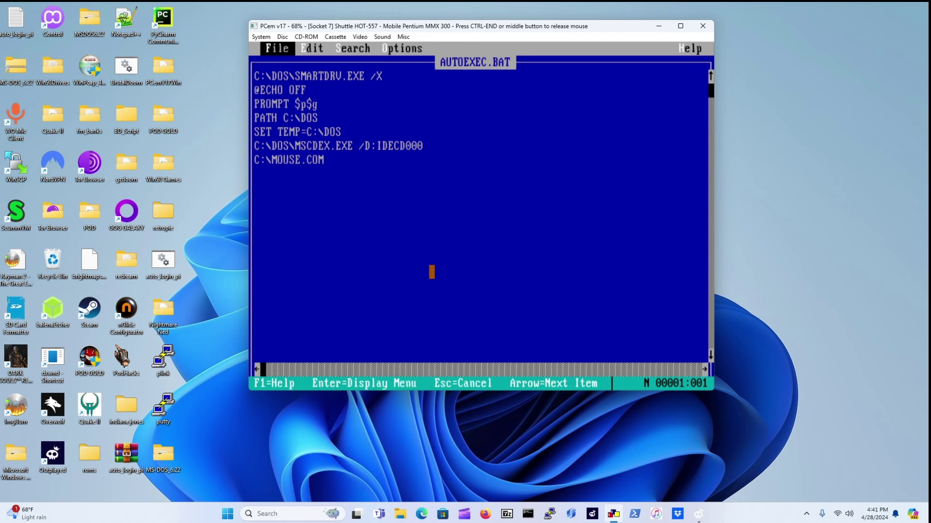
pyautogui.press('Return')
pyautogui.press('Down')
pyautogui.press('Down')
pyautogui.press('Down')
pyautogui.press('Down')
pyautogui.press('Down')
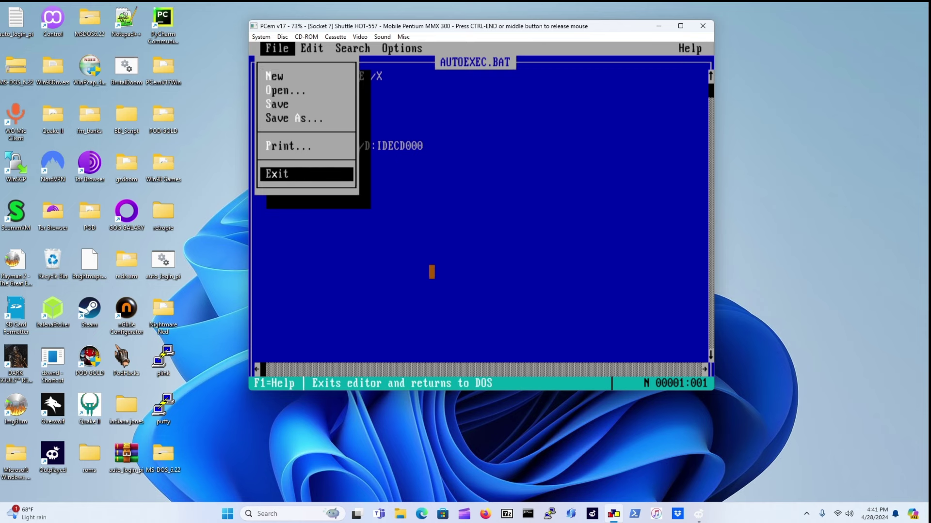
pyautogui.press('Return')
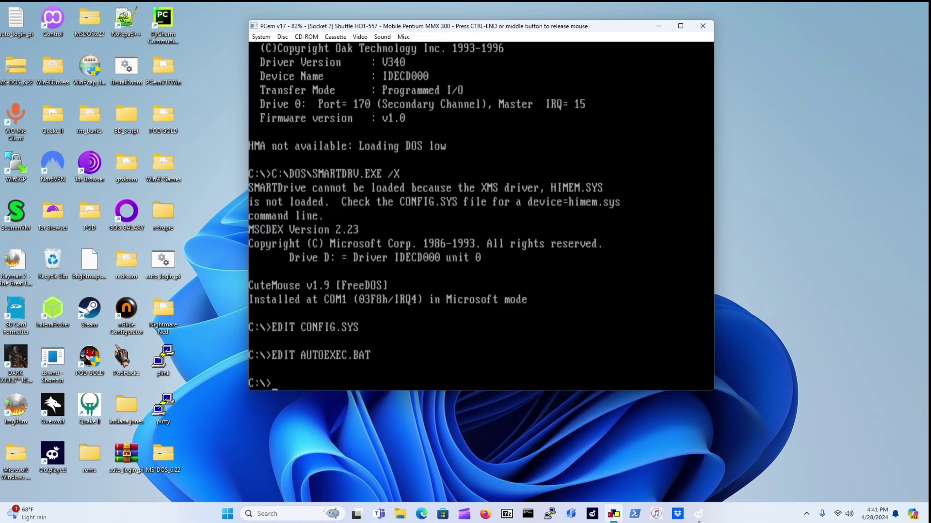